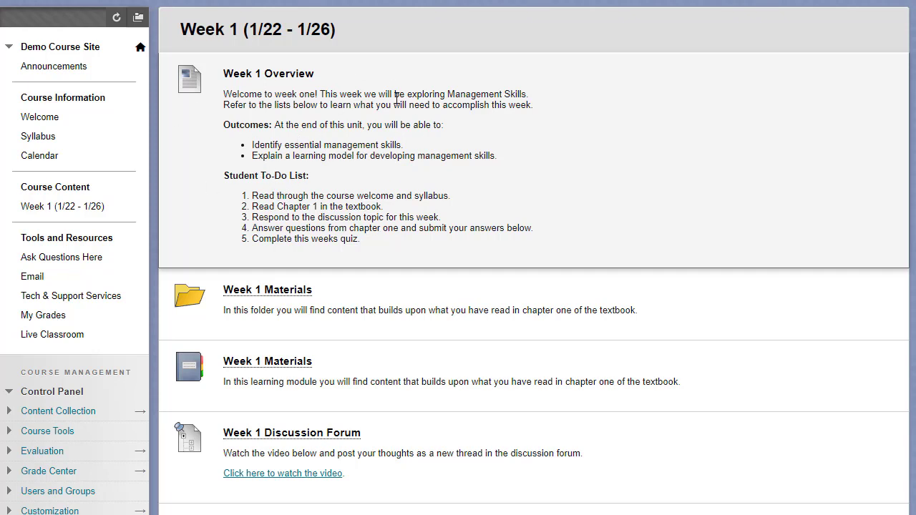
- Review the Week 1 page and open its Week 1 Materials content folder
{"action": "scroll", "coordinate": [436, 137], "scroll_direction": "down", "scroll_amount": 2}
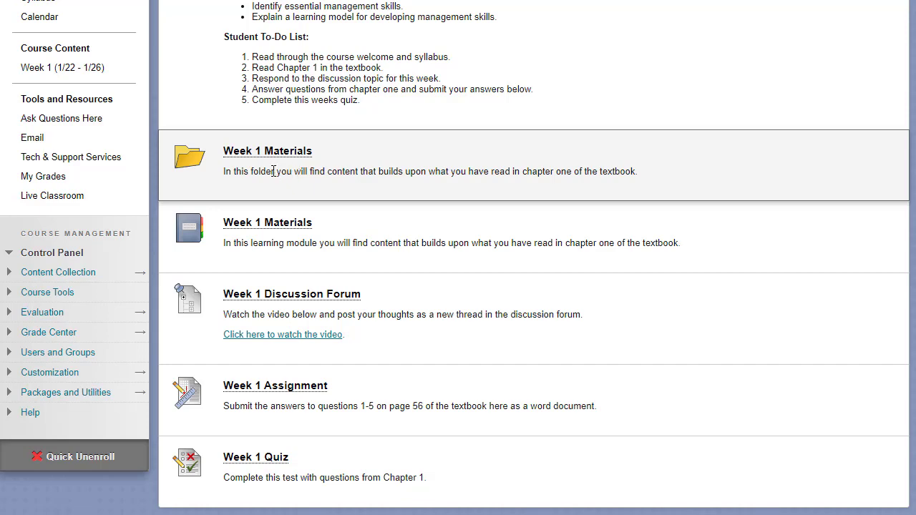
{"action": "left_click", "coordinate": [242, 153]}
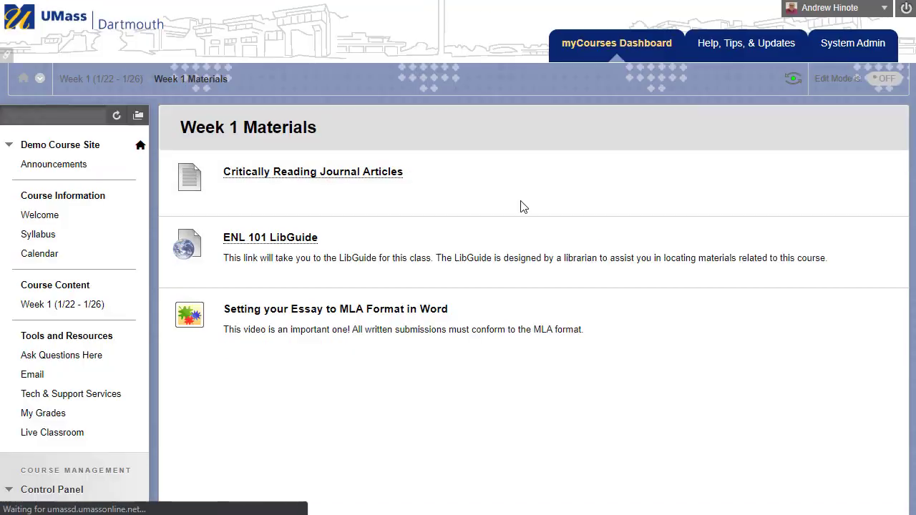
- Open the Week 1 Materials learning module from the Week 1 page and view its Setting your Essay to MLA Format in Word page
{"action": "scroll", "coordinate": [697, 200], "scroll_direction": "down", "scroll_amount": 2}
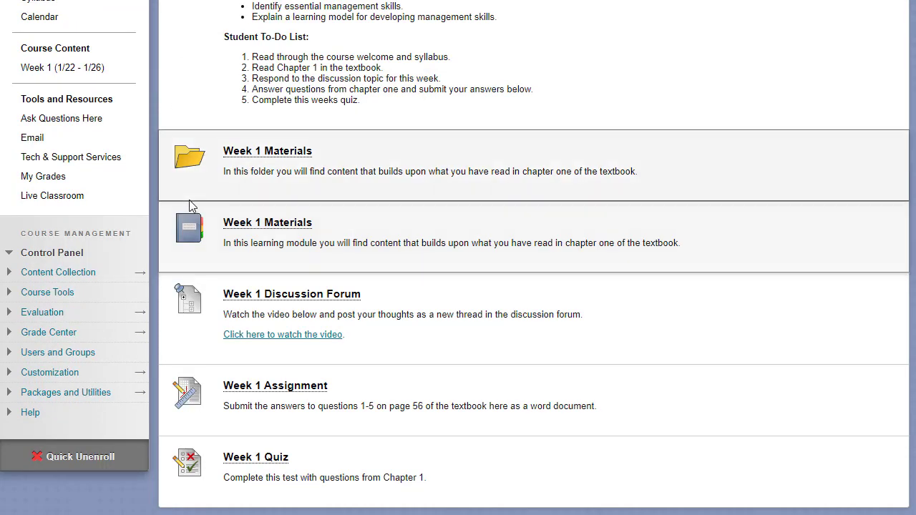
{"action": "left_click", "coordinate": [259, 227]}
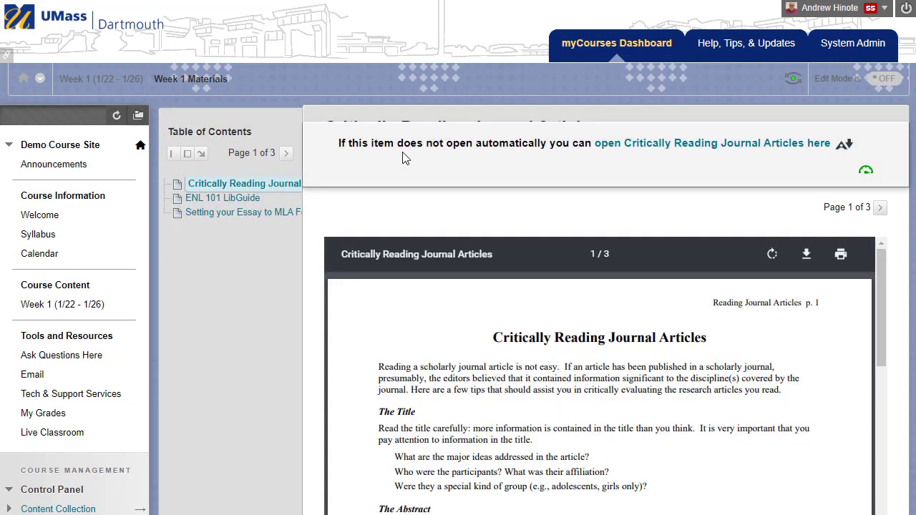
{"action": "scroll", "coordinate": [321, 216], "scroll_direction": "down", "scroll_amount": 1}
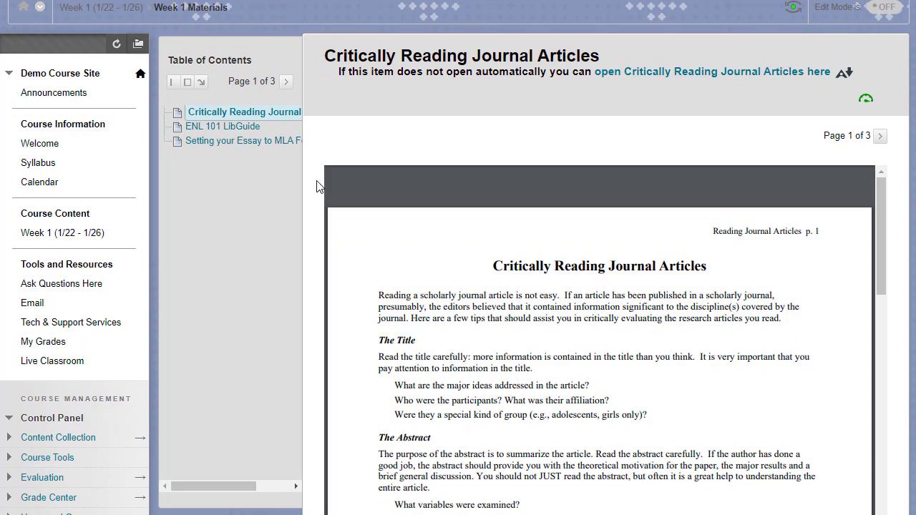
{"action": "left_click", "coordinate": [227, 144]}
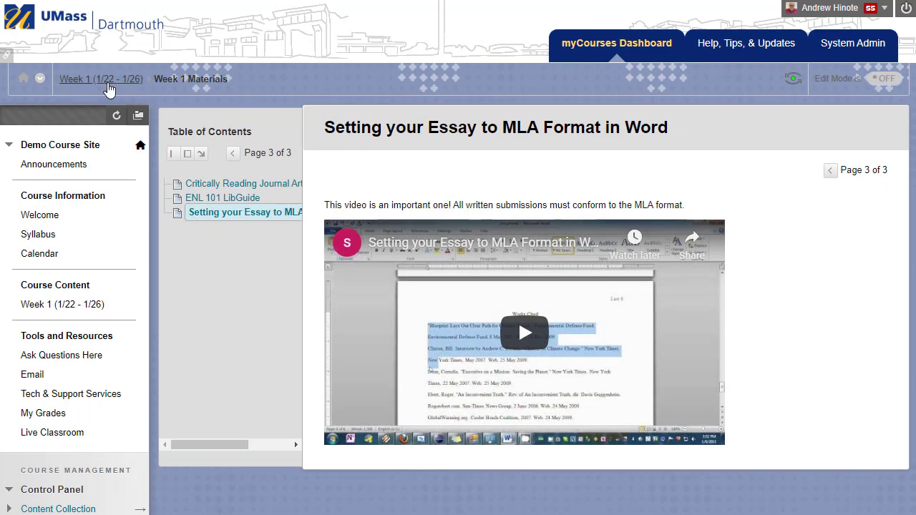
- Return to the Week 1 page and compare the overview's outcomes and to-do list with the materials, discussion, assignment and quiz below
{"action": "left_click", "coordinate": [109, 83]}
{"action": "scroll", "coordinate": [618, 203], "scroll_direction": "down", "scroll_amount": 3}
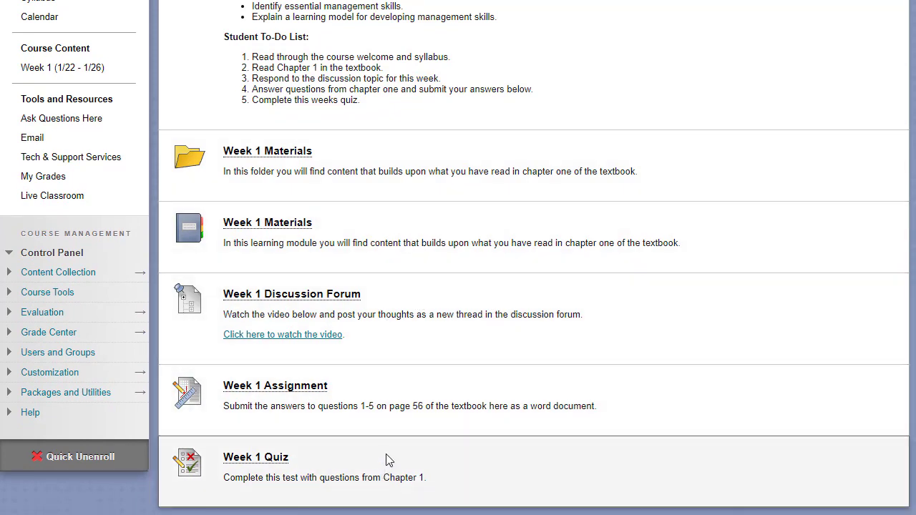
{"action": "scroll", "coordinate": [678, 193], "scroll_direction": "up", "scroll_amount": 1}
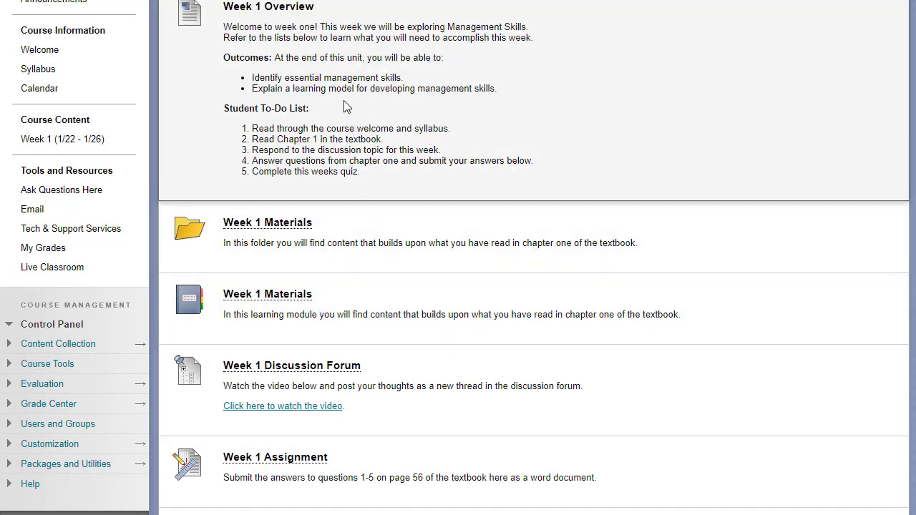
{"action": "scroll", "coordinate": [443, 236], "scroll_direction": "down", "scroll_amount": 1}
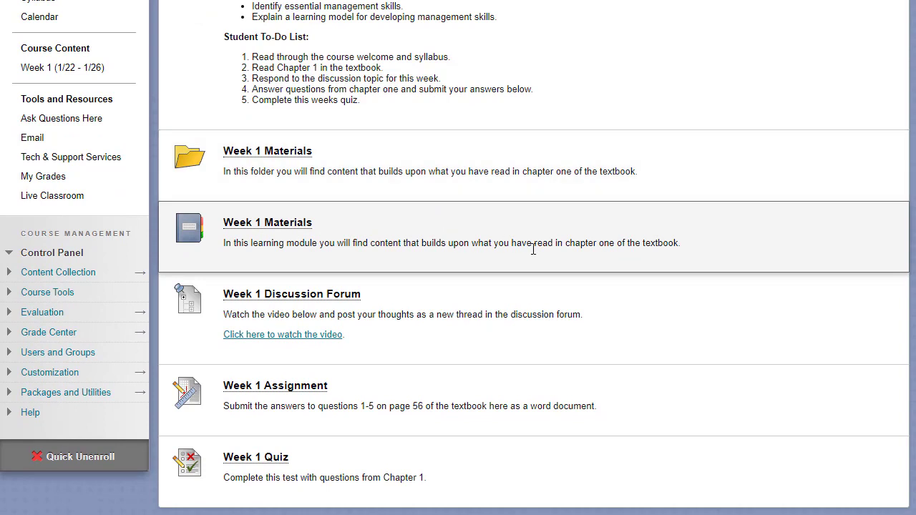
{"action": "scroll", "coordinate": [532, 251], "scroll_direction": "up", "scroll_amount": 1}
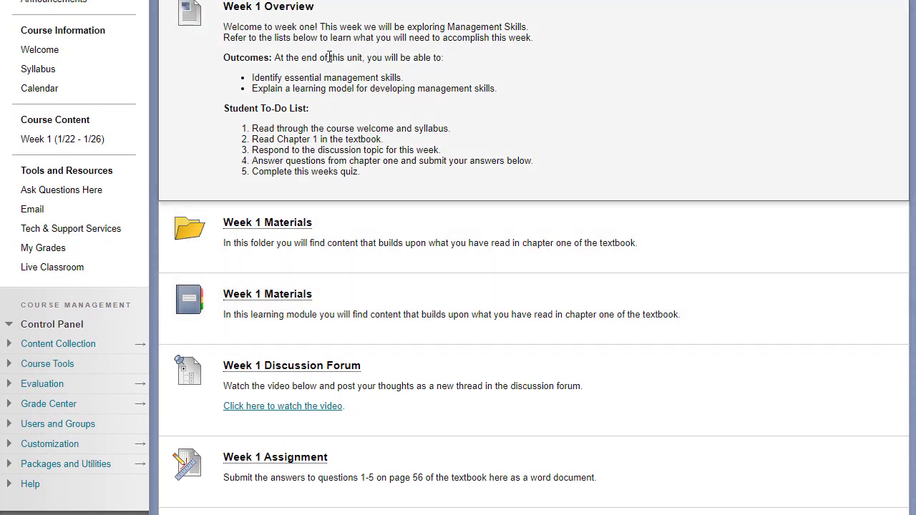
{"action": "scroll", "coordinate": [329, 57], "scroll_direction": "down", "scroll_amount": 1}
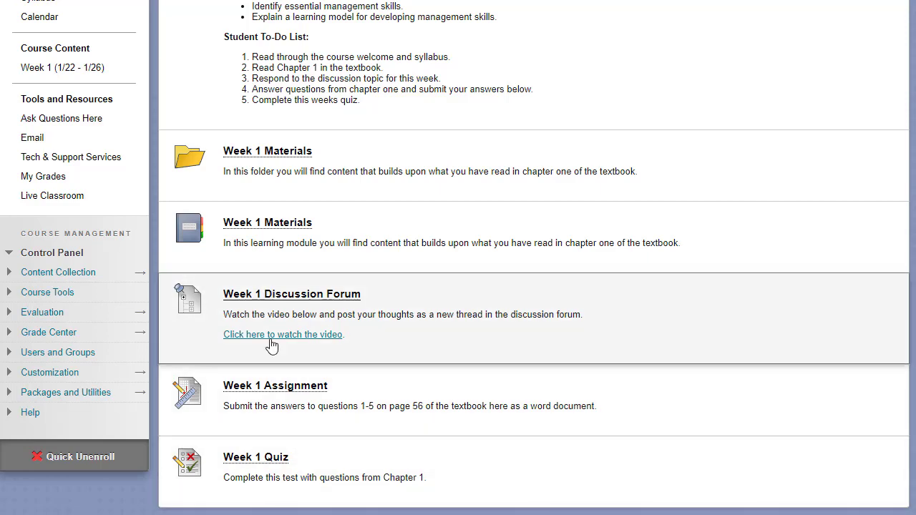
{"action": "scroll", "coordinate": [322, 187], "scroll_direction": "up", "scroll_amount": 2}
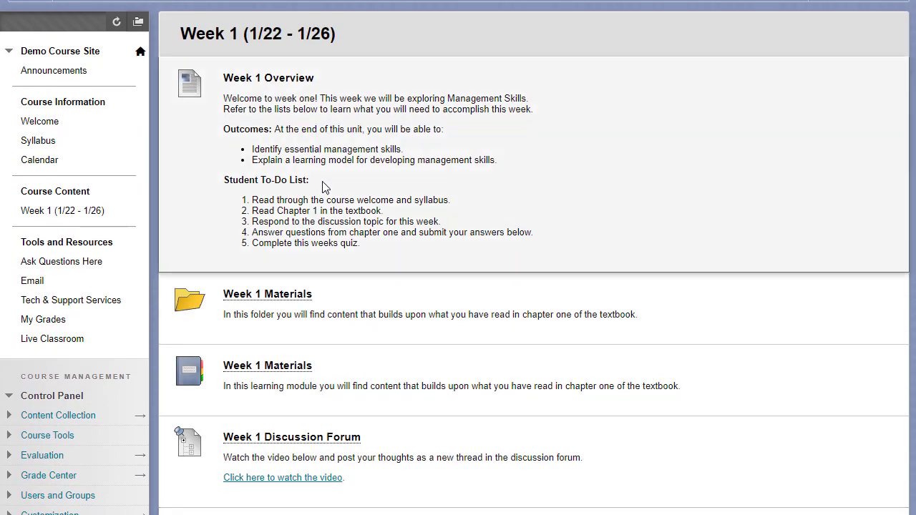
{"action": "scroll", "coordinate": [339, 308], "scroll_direction": "down", "scroll_amount": 2}
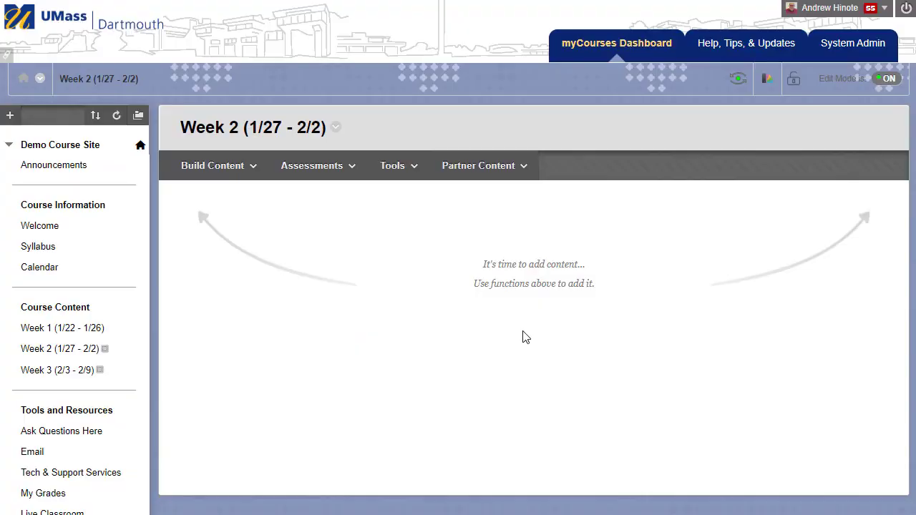
- Start a new content item in the Week 2 (1/27 - 2/2) area and name it "Week 2 Overview"
{"action": "scroll", "coordinate": [468, 329], "scroll_direction": "down", "scroll_amount": 1}
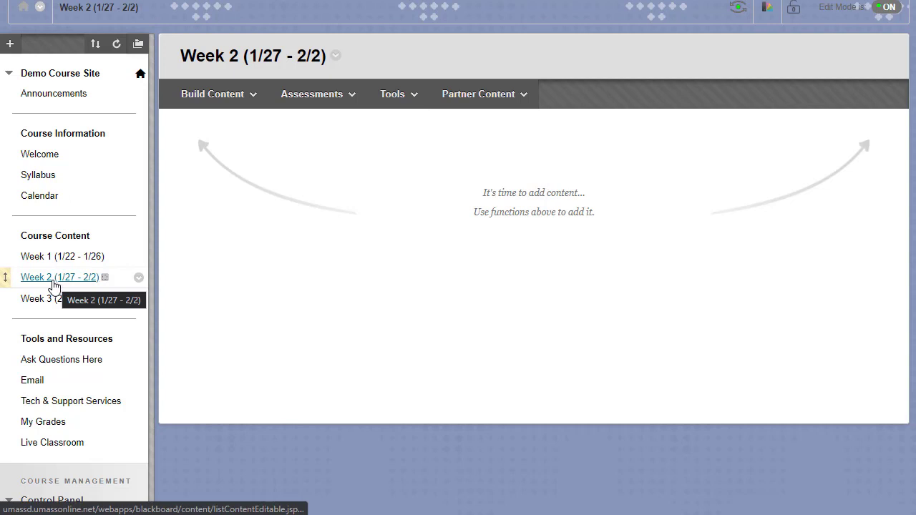
{"action": "left_click", "coordinate": [220, 106]}
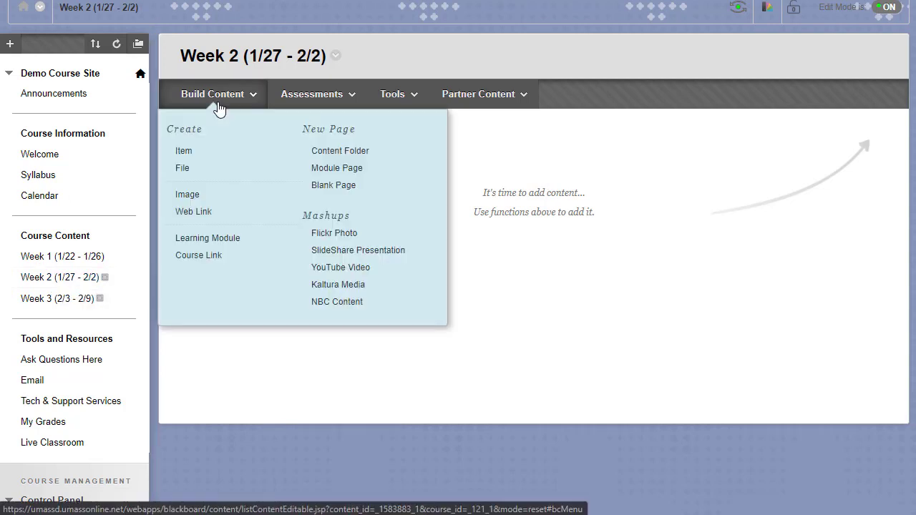
{"action": "left_click", "coordinate": [211, 159]}
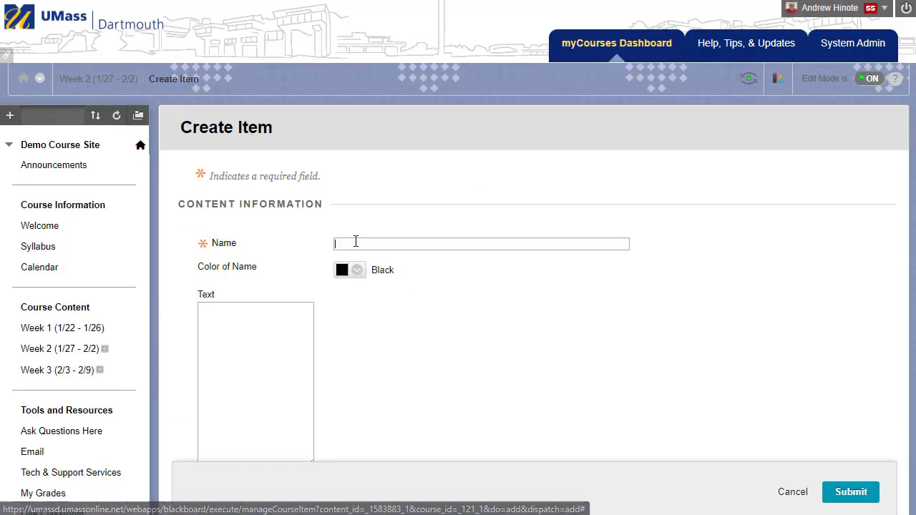
{"action": "type", "text": "Week 2 Overview"}
- Paste the copied week two welcome text with outcomes and student to-do list into the item's body and submit it
{"action": "scroll", "coordinate": [325, 315], "scroll_direction": "down", "scroll_amount": 2}
{"action": "left_click", "coordinate": [325, 315]}
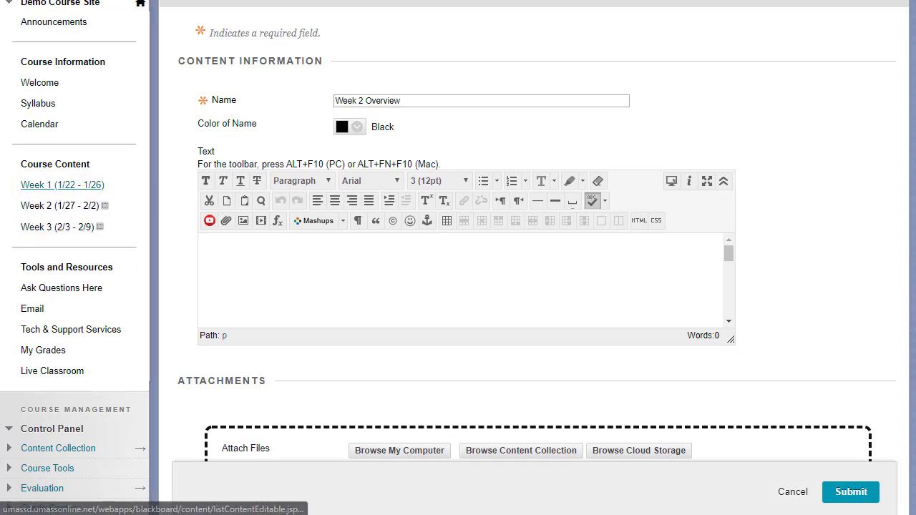
{"action": "key", "text": "ctrl+v"}
{"action": "left_click", "coordinate": [724, 182]}
{"action": "left_click", "coordinate": [725, 181]}
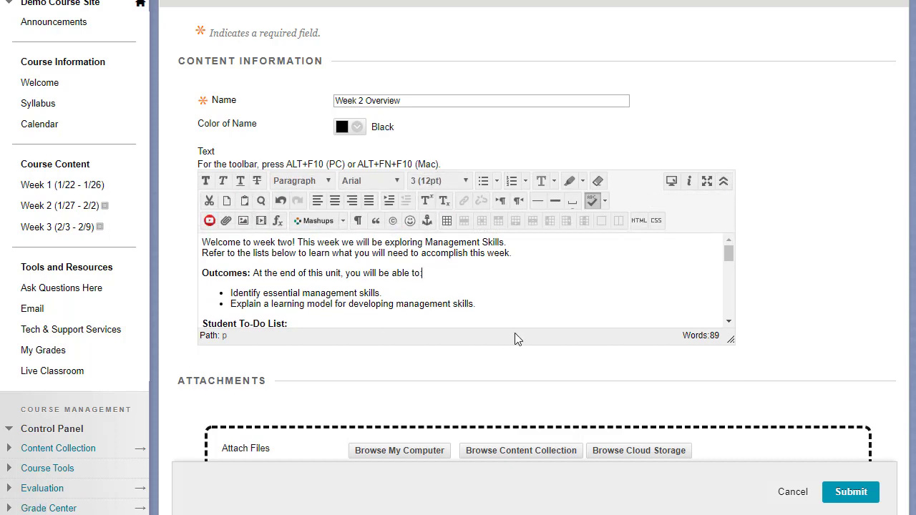
{"action": "left_click", "coordinate": [846, 492]}
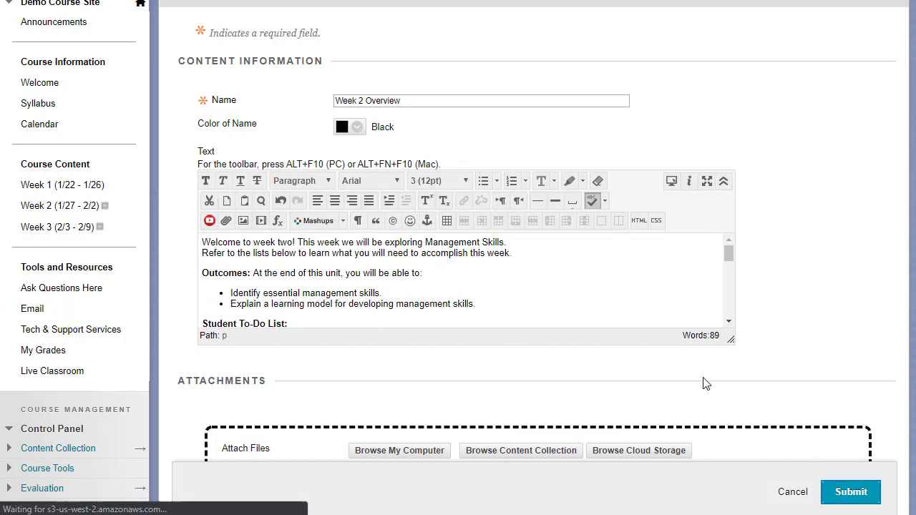
- Create a content folder named "Week 2 Materials" in Week 2 with the description "This folder contains the materials for this week."
{"action": "scroll", "coordinate": [478, 320], "scroll_direction": "down", "scroll_amount": 1}
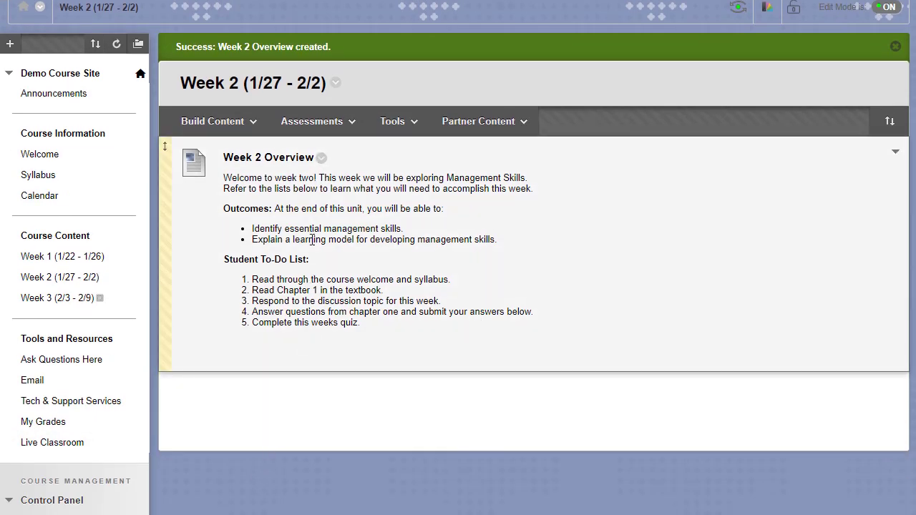
{"action": "left_click", "coordinate": [223, 130]}
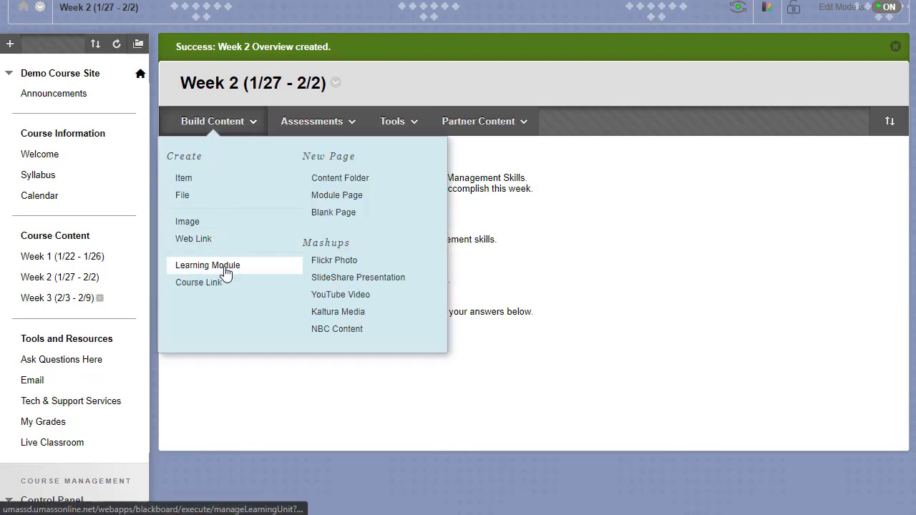
{"action": "left_click", "coordinate": [364, 185]}
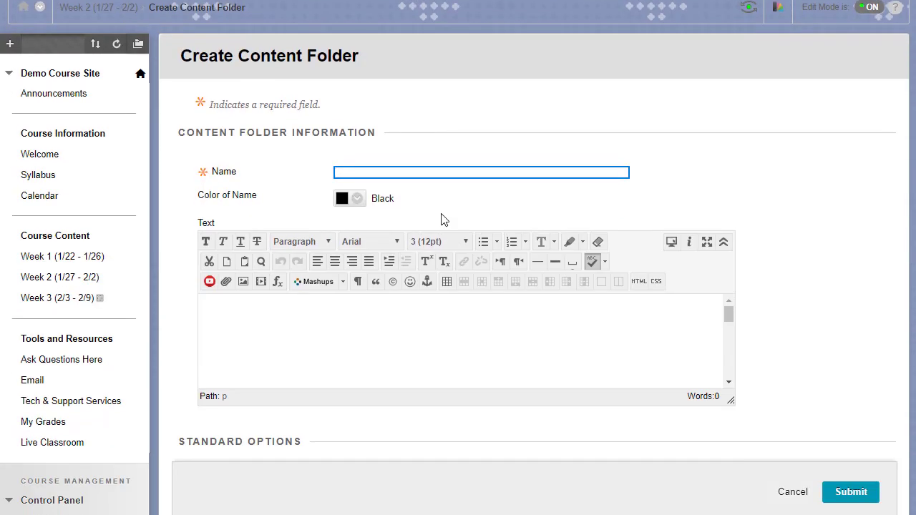
{"action": "type", "text": "Week 2 Materials"}
{"action": "left_click", "coordinate": [491, 350]}
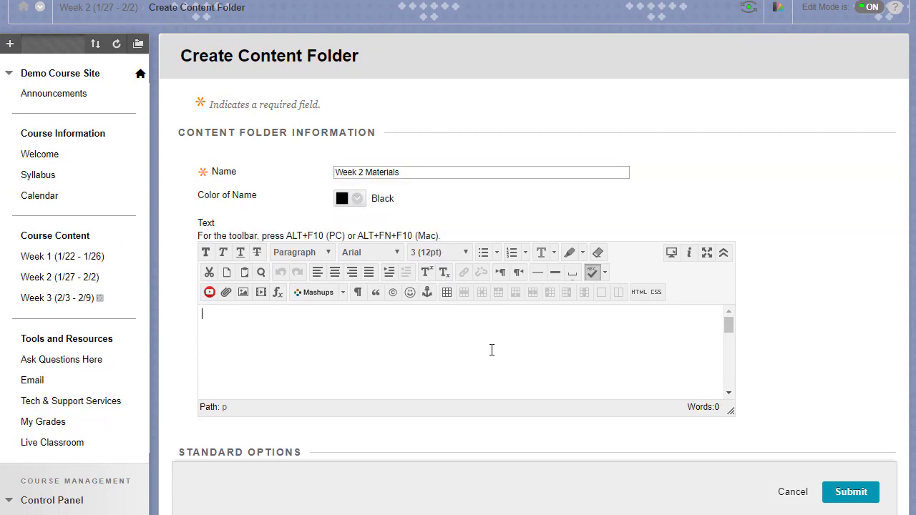
{"action": "type", "text": "This folder contains the materials for this week."}
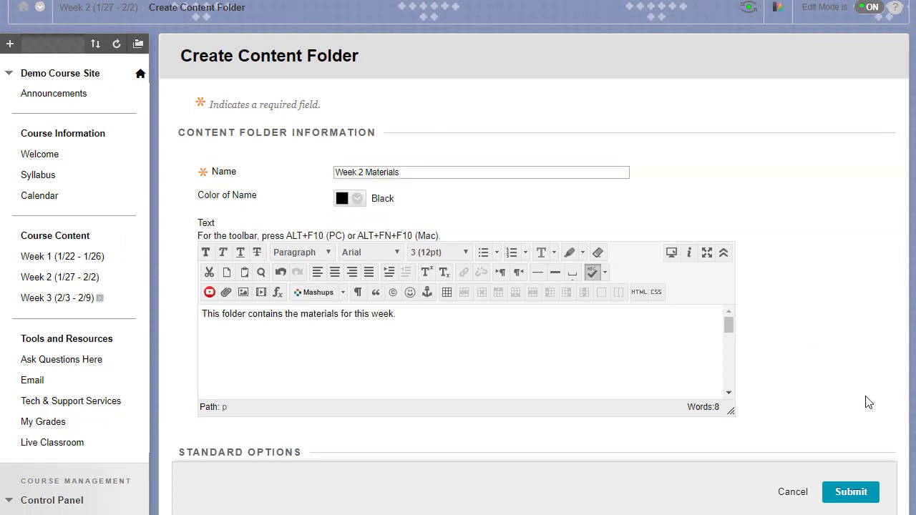
{"action": "left_click", "coordinate": [855, 491]}
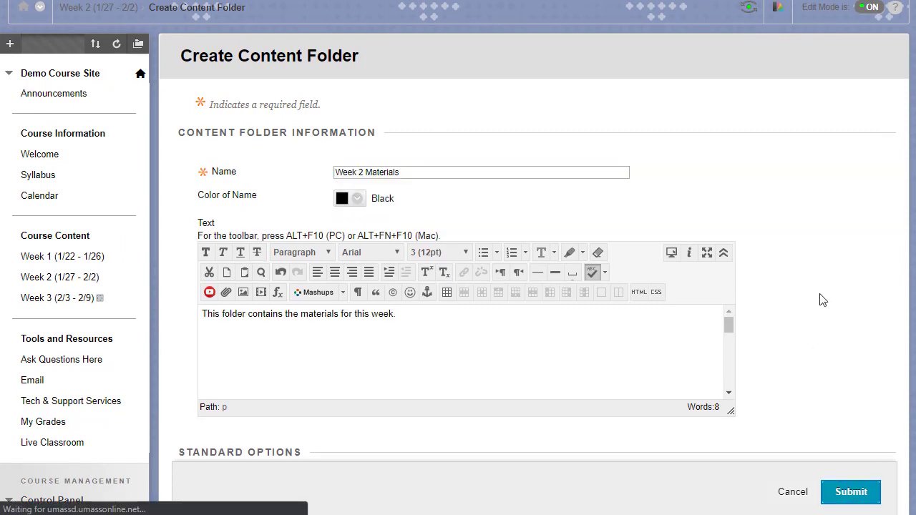
- Open the Week 2 Materials folder and look at the content types that can be built inside it
{"action": "scroll", "coordinate": [734, 300], "scroll_direction": "down", "scroll_amount": 5}
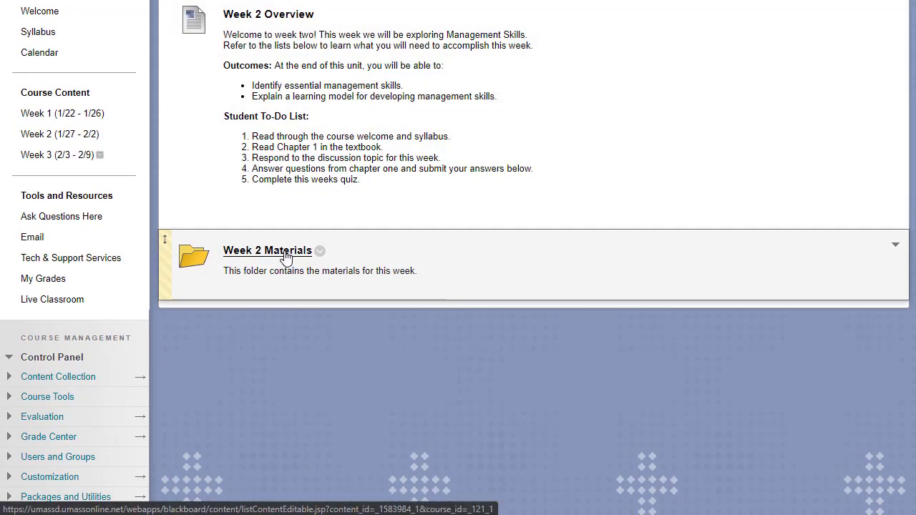
{"action": "left_click", "coordinate": [277, 255]}
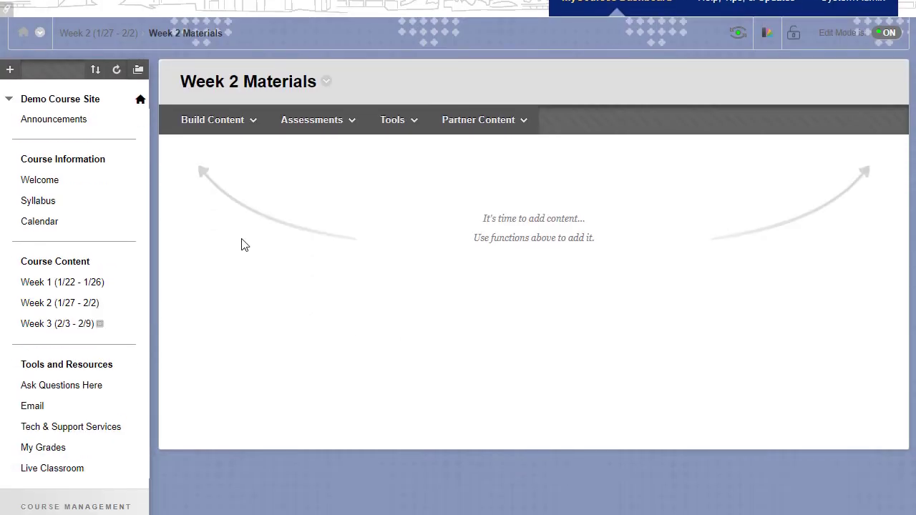
{"action": "scroll", "coordinate": [229, 179], "scroll_direction": "down", "scroll_amount": 1}
{"action": "left_click", "coordinate": [213, 96]}
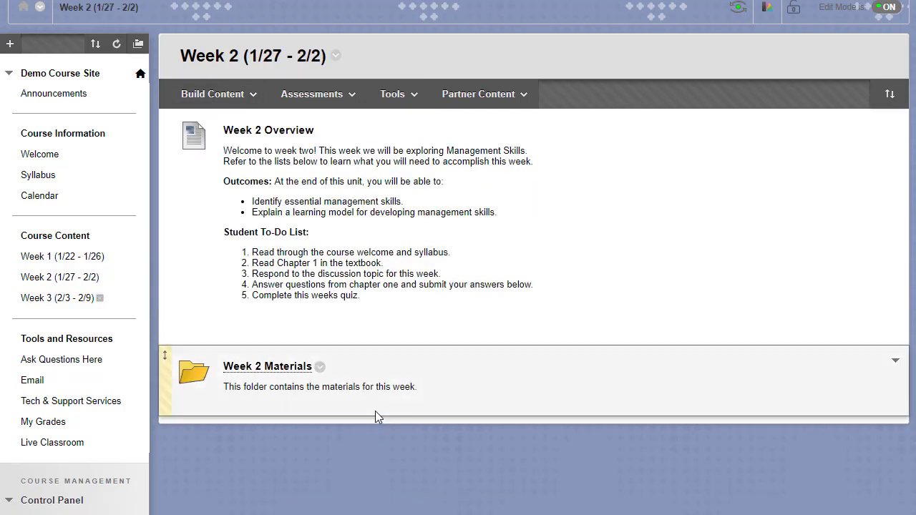
- Move the Week 2 Materials folder above the Week 2 Overview item and restore the original order
{"action": "left_click", "coordinate": [320, 368]}
{"action": "left_click_drag", "start_coordinate": [164, 369], "coordinate": [178, 130]}
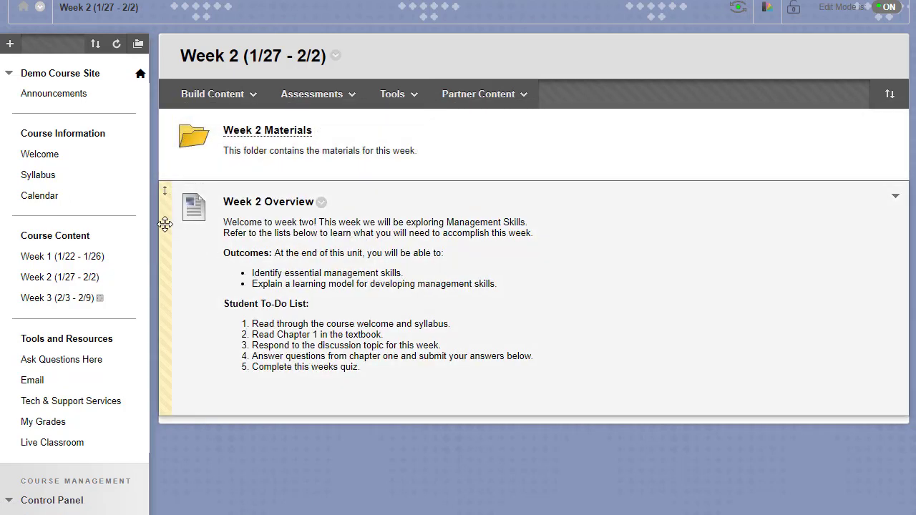
{"action": "left_click_drag", "start_coordinate": [165, 224], "coordinate": [191, 178]}
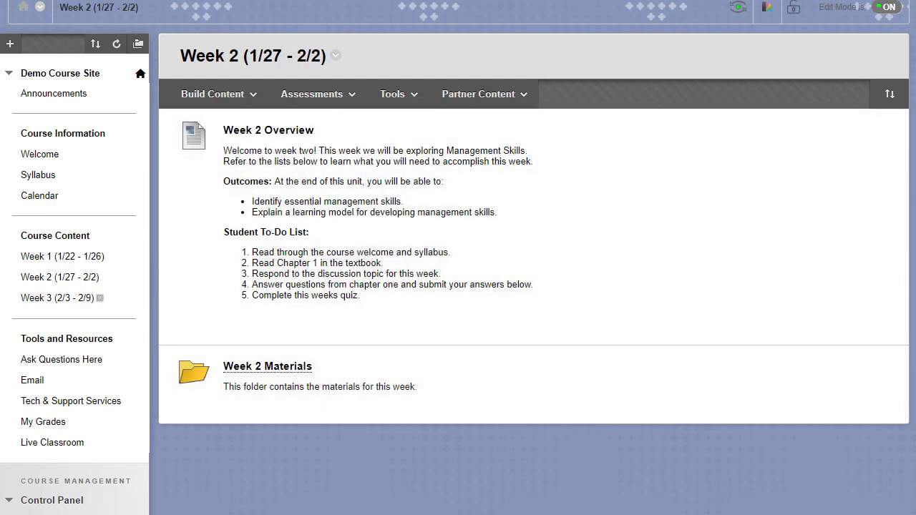
- Examine the assessment types and course tools that can be added to the Week 2 area
{"action": "left_click", "coordinate": [335, 97]}
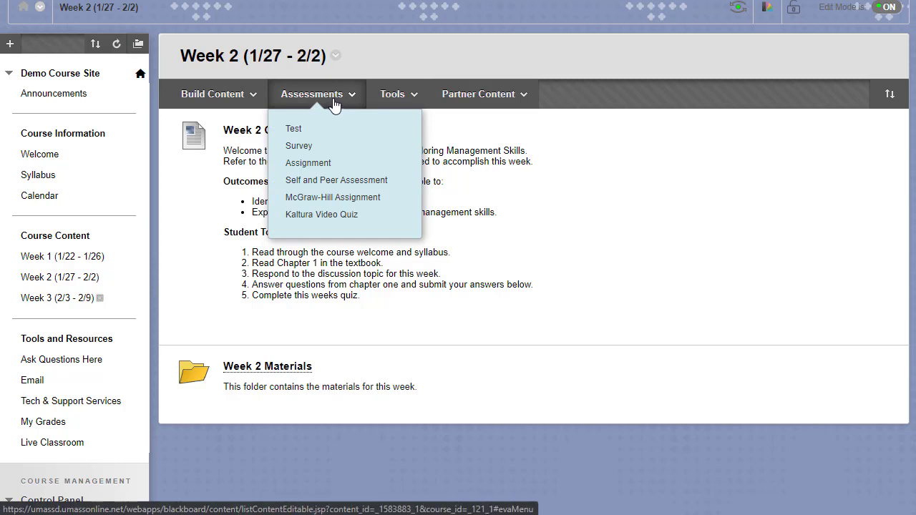
{"action": "left_click", "coordinate": [388, 100]}
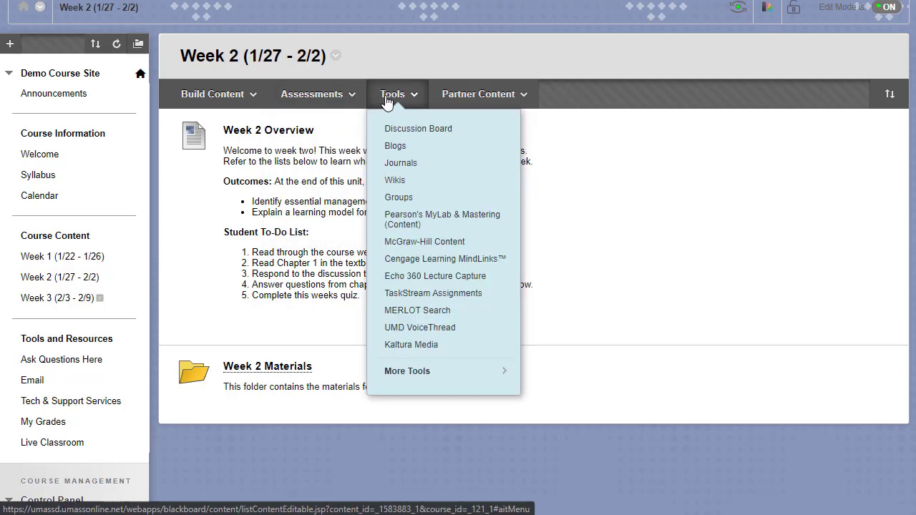
{"action": "left_click", "coordinate": [314, 93]}
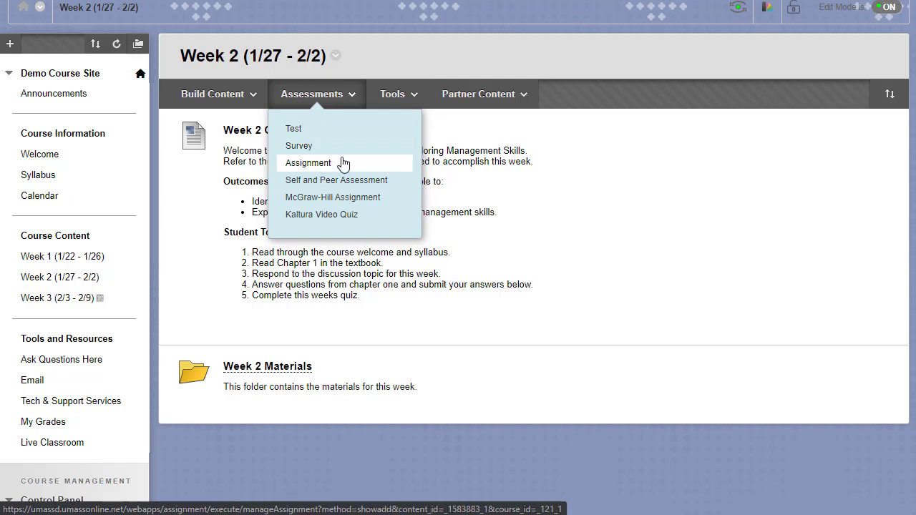
{"action": "left_click", "coordinate": [412, 92]}
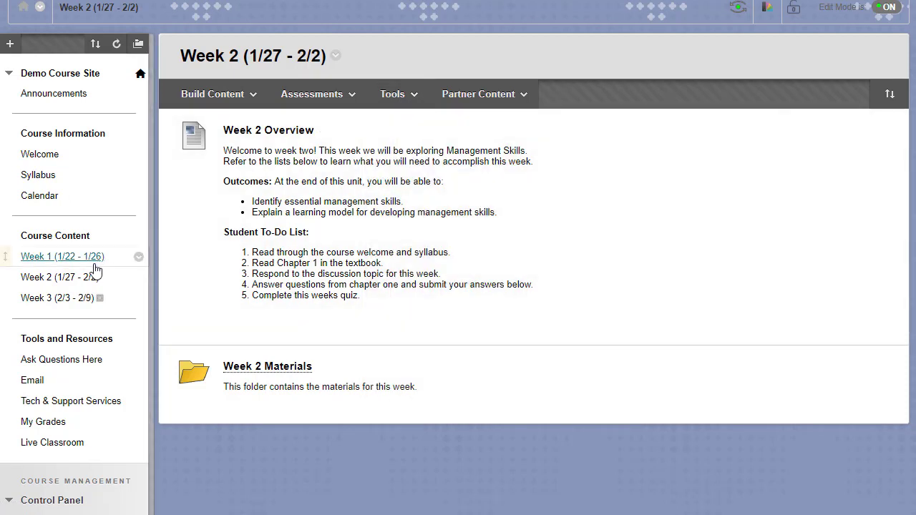
- Open the Week 1 (1/22 - 1/26) area and review its completed list of content from the overview to the quiz
{"action": "left_click", "coordinate": [90, 258]}
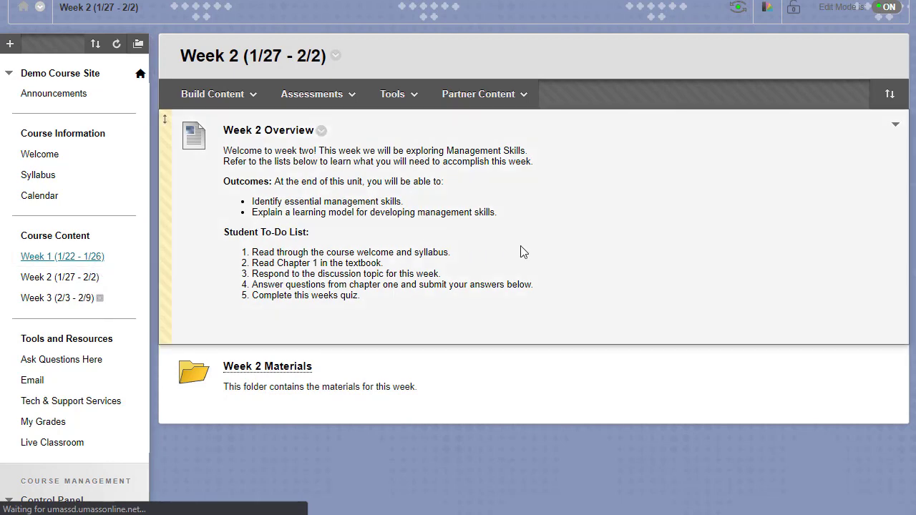
{"action": "scroll", "coordinate": [658, 245], "scroll_direction": "down", "scroll_amount": 2}
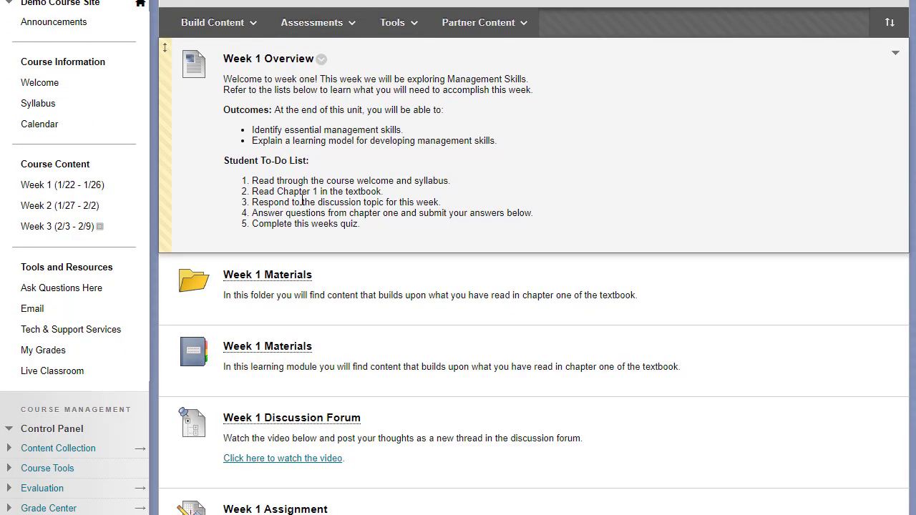
{"action": "scroll", "coordinate": [302, 200], "scroll_direction": "down", "scroll_amount": 1}
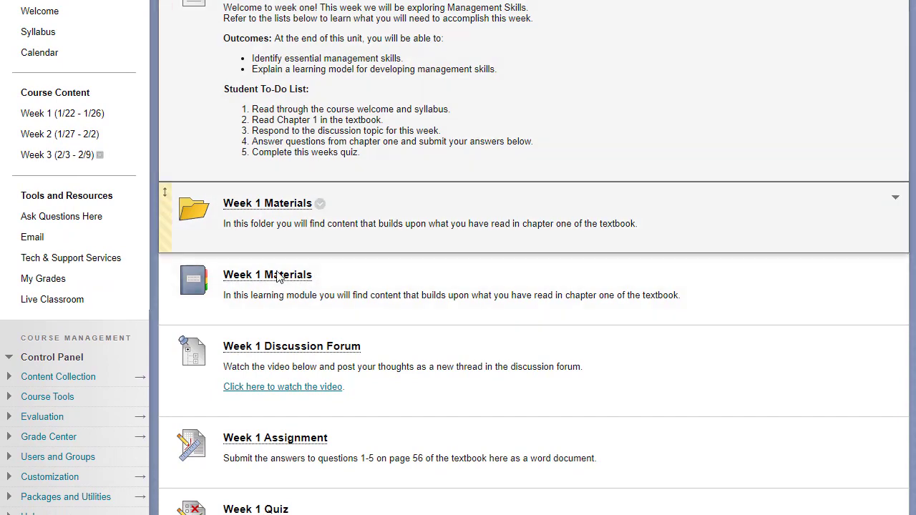
{"action": "scroll", "coordinate": [279, 277], "scroll_direction": "down", "scroll_amount": 1}
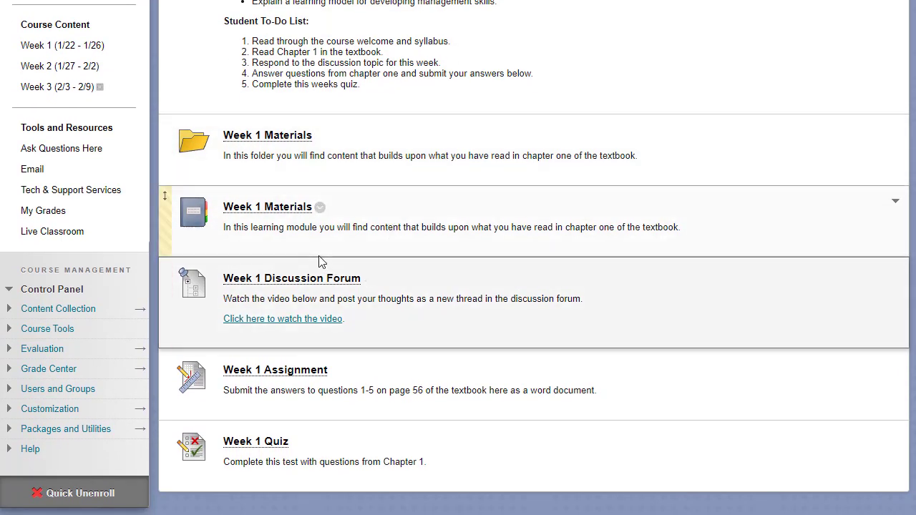